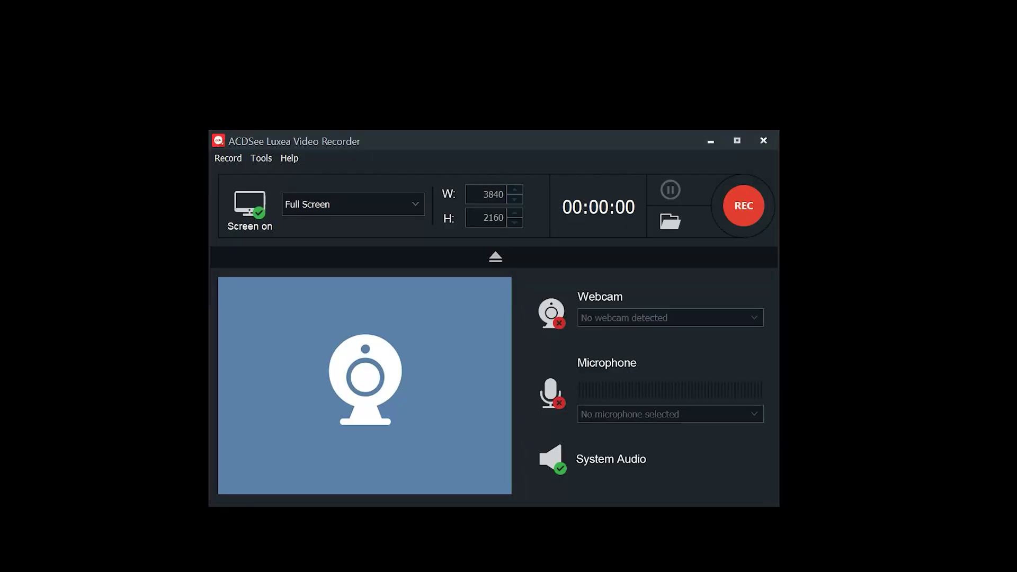
Step: Launch ACDSee Luxea Video Recorder from its desktop shortcut and open its Options dialog
left_click(565, 67)
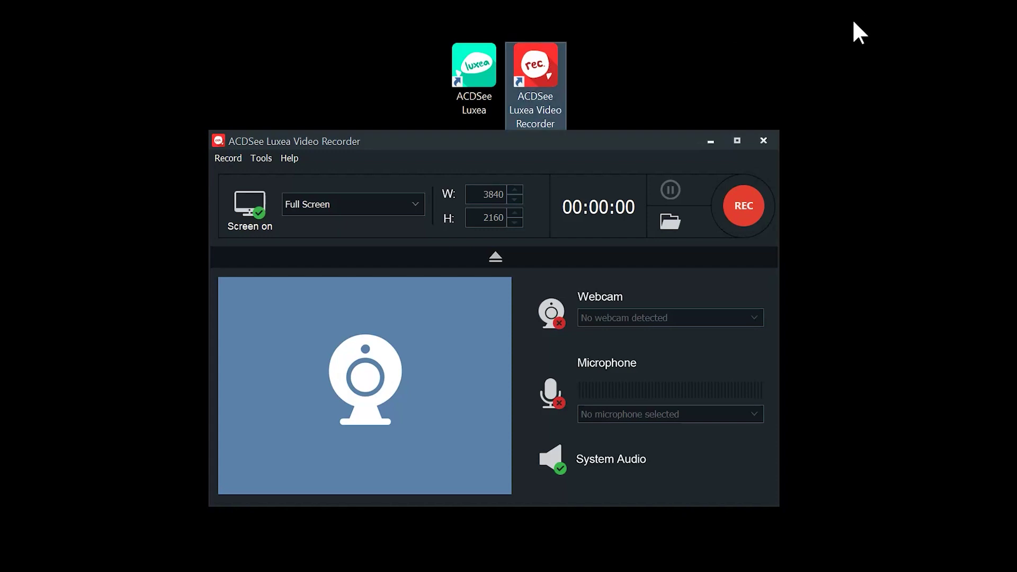
key("Left")
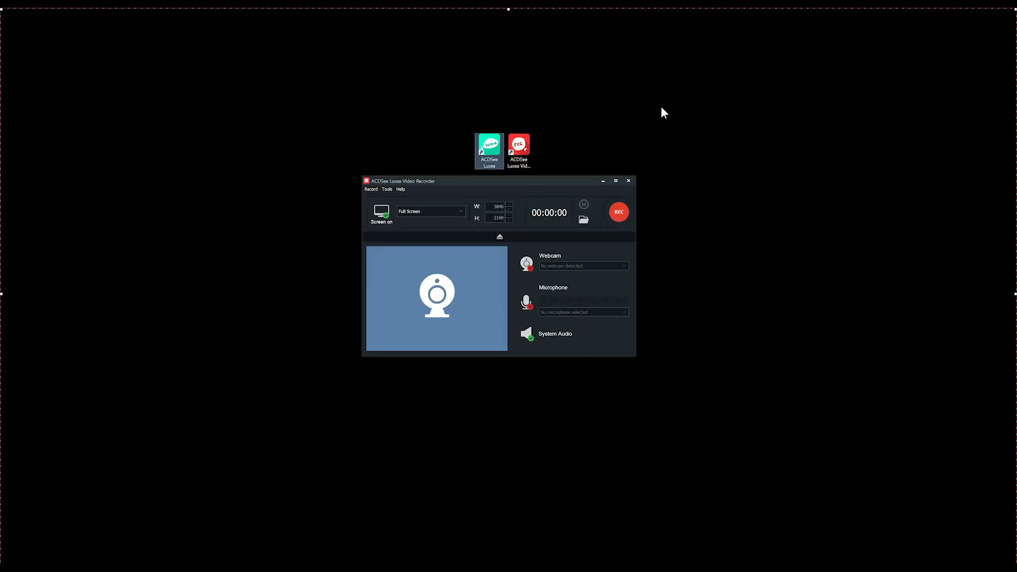
double_click(535, 65)
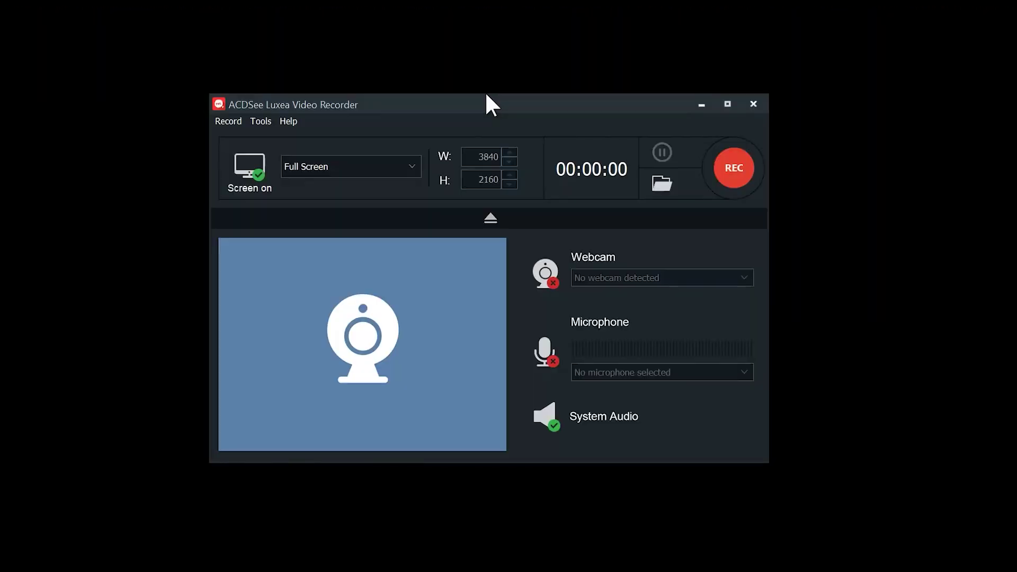
left_click(259, 121)
Step: Set Record Duration to 20 min with hours blank, leaving Stop recording after unchecked
left_click(279, 157)
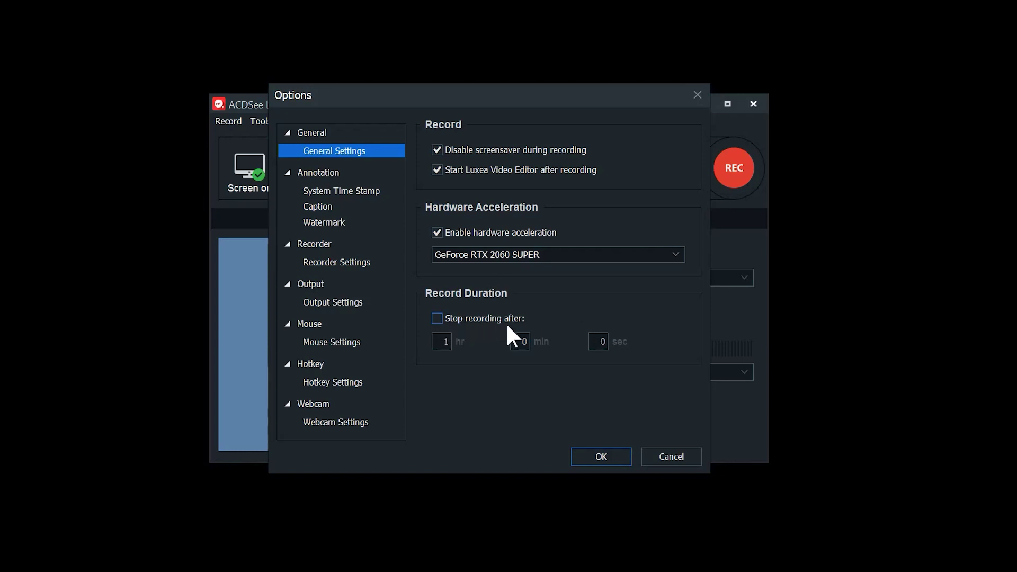
left_click(437, 319)
double_click(442, 341)
key("BackSpace")
double_click(517, 341)
type("20")
left_click(437, 319)
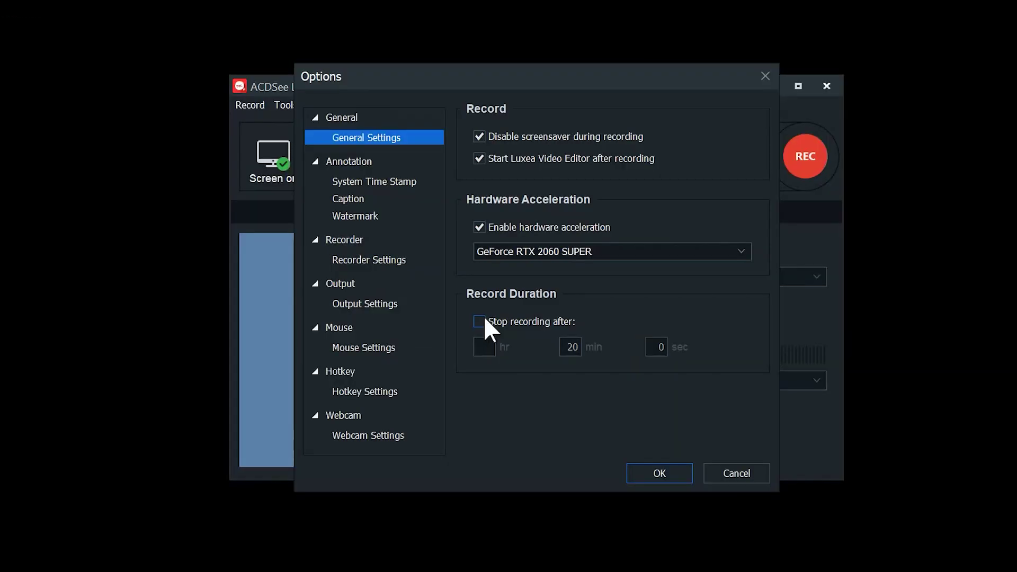
left_click(394, 262)
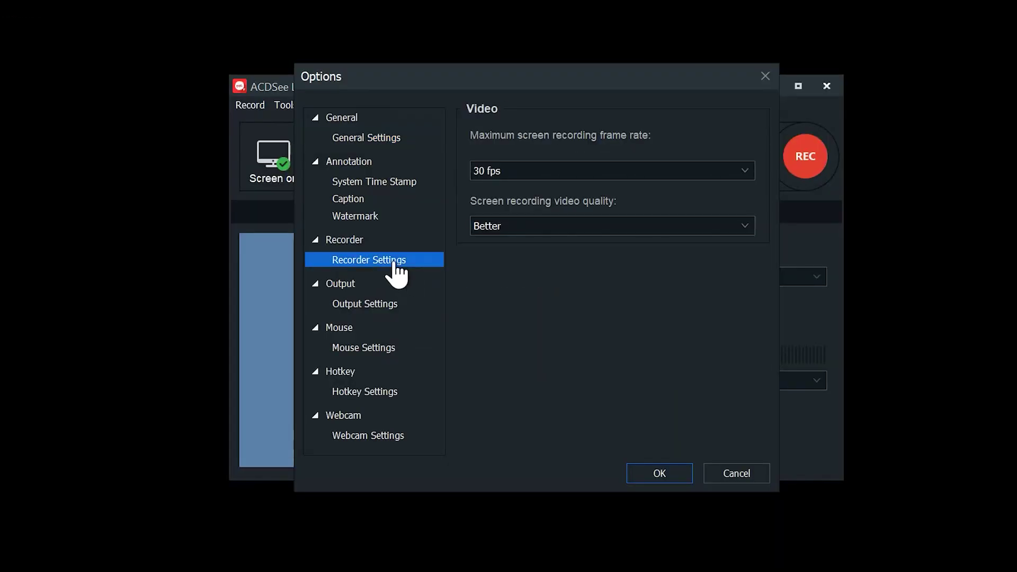
left_click(592, 223)
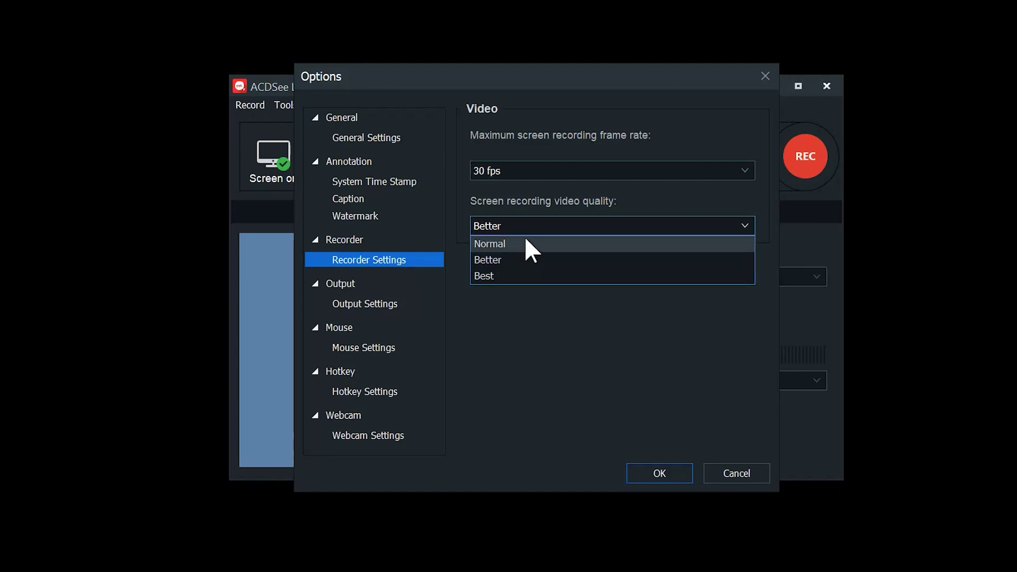
left_click(546, 197)
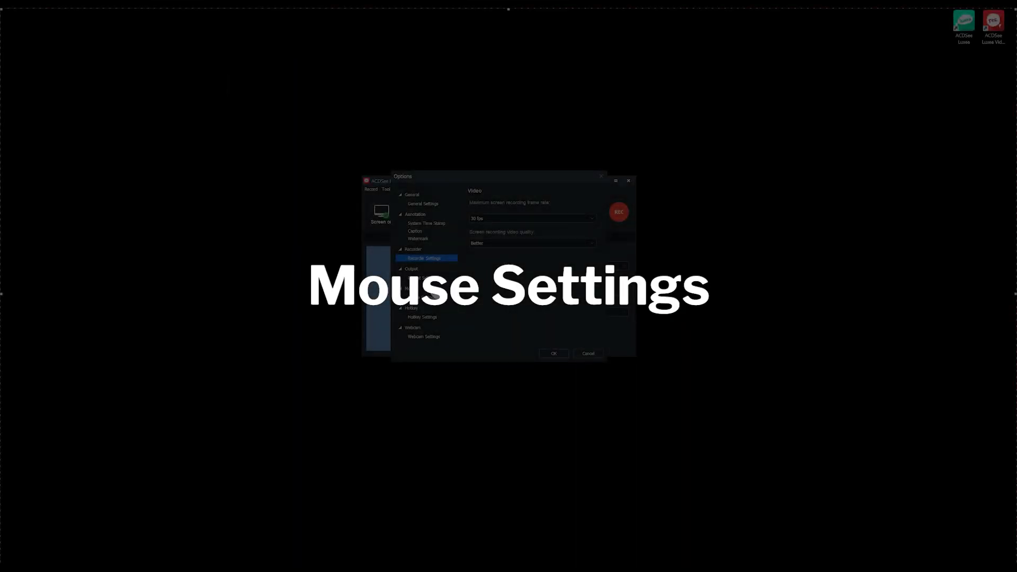
Step: Enable a blue-dot click effect, keep red for left clicks, resize it, and turn on left-click sound
left_click(432, 297)
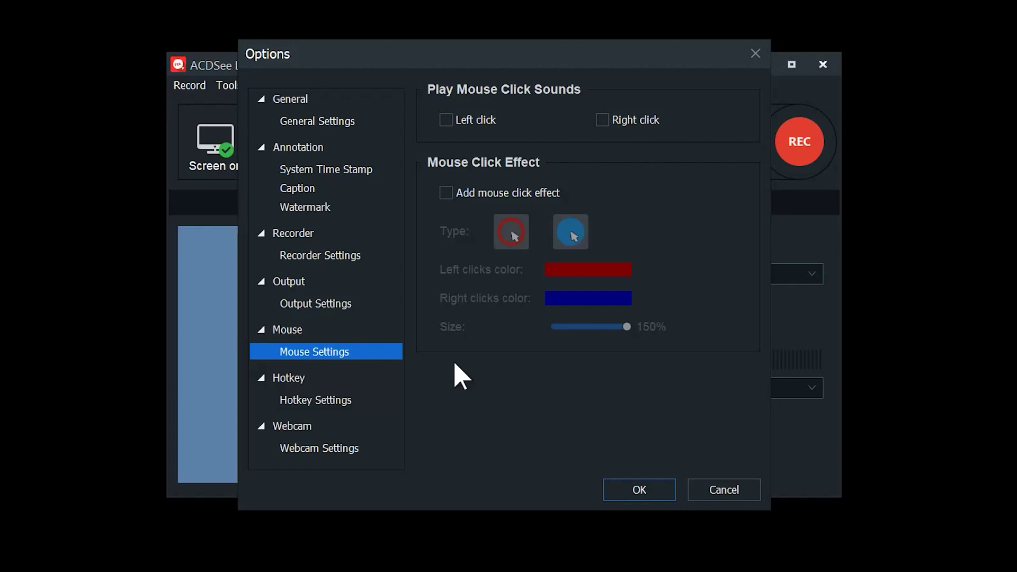
left_click(446, 193)
left_click(512, 235)
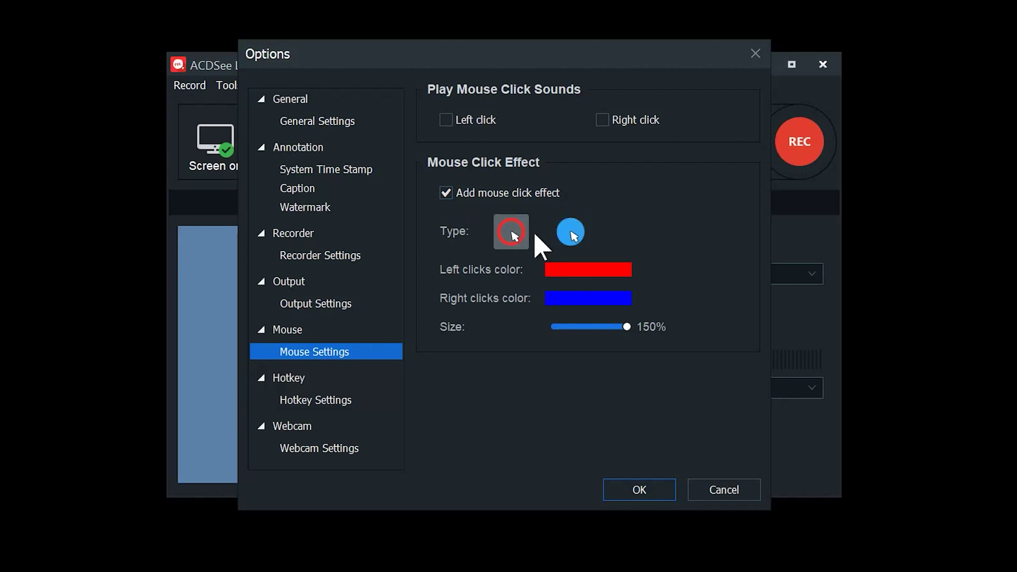
left_click(571, 233)
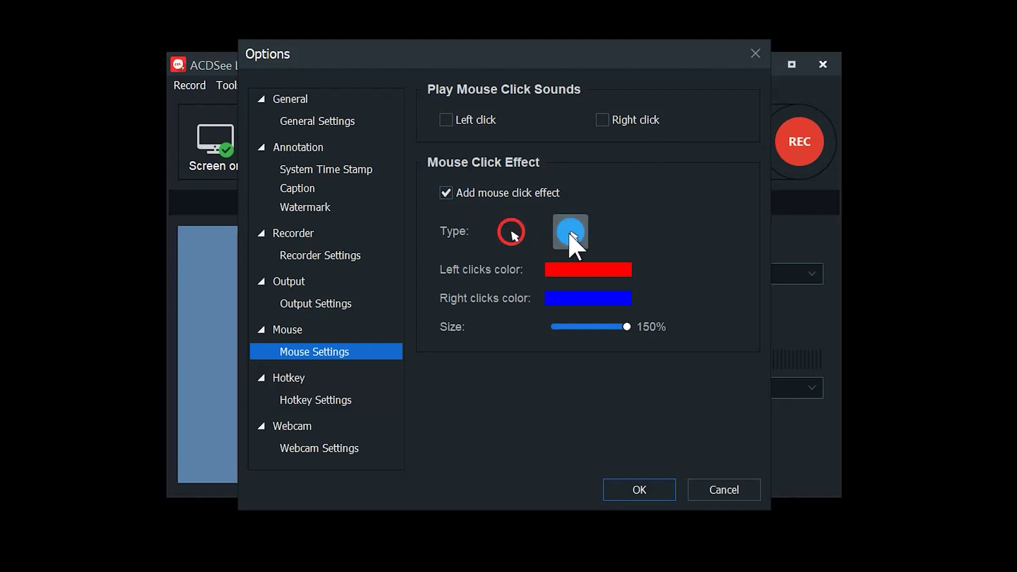
left_click(593, 270)
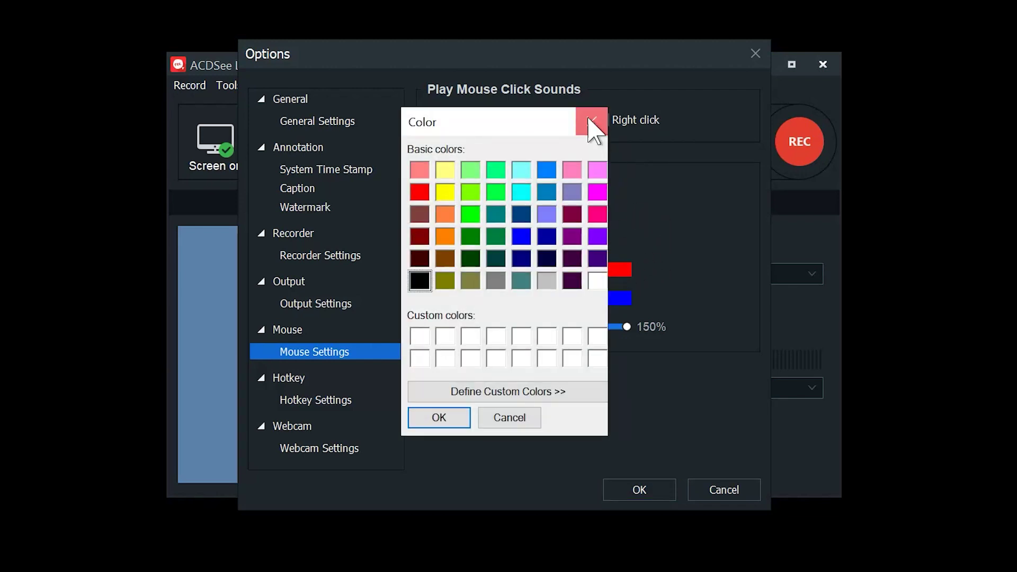
left_click(592, 122)
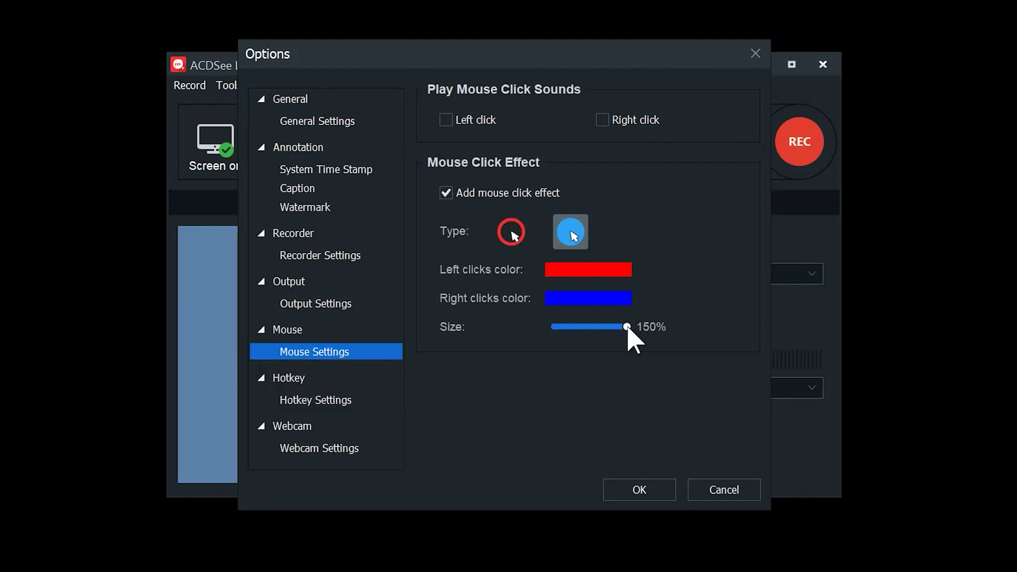
mouse_move(628, 328)
left_mouse_down()
mouse_move(547, 328)
mouse_move(634, 327)
left_mouse_up()
left_click(446, 120)
Step: Turn on the right-click sound and switch the recording size to Custom Dimension
left_click(602, 120)
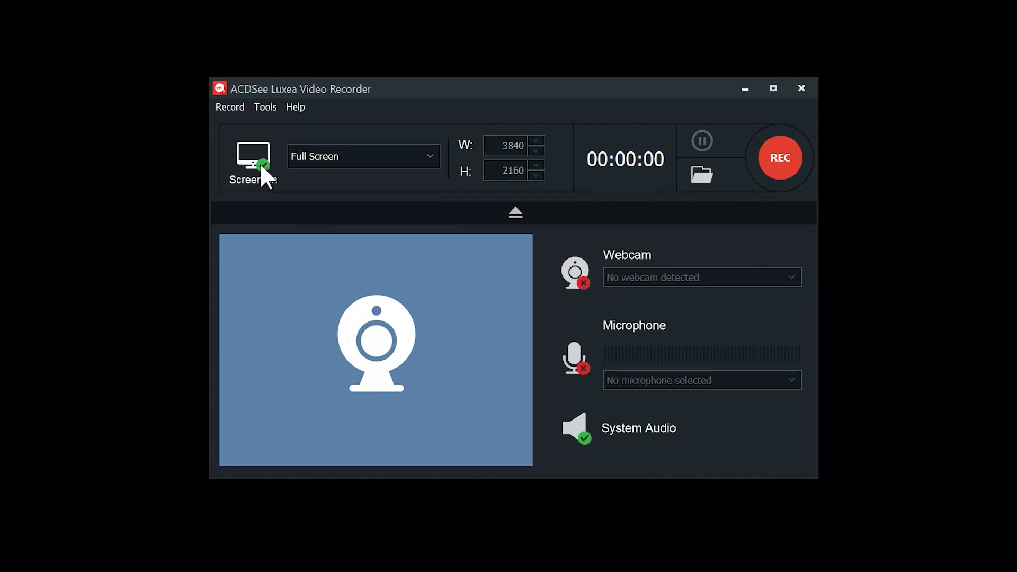
left_click(325, 156)
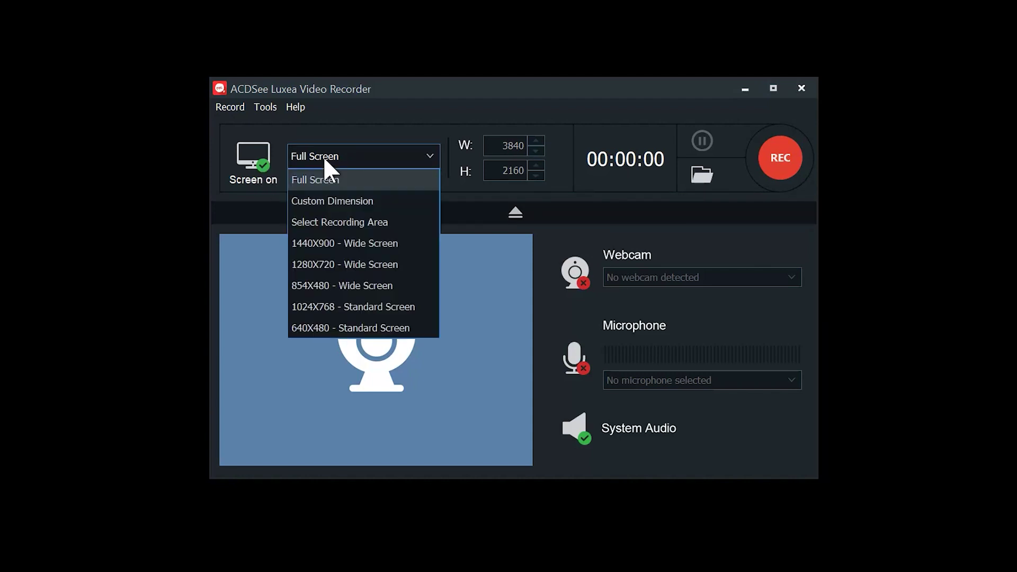
left_click(333, 201)
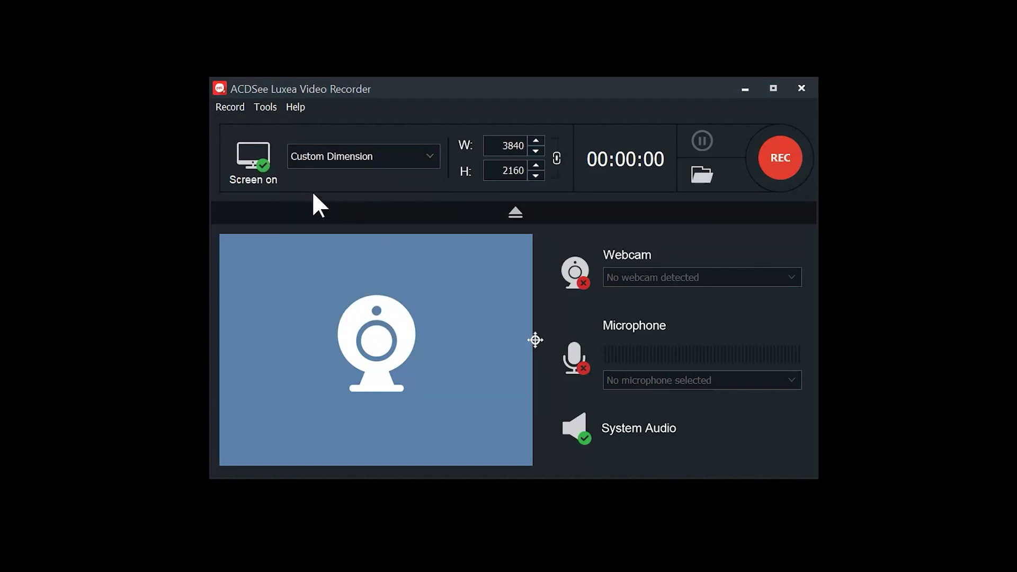
Step: Toggle screen capture off and back on, leaving the headset microphone enabled
left_click(262, 165)
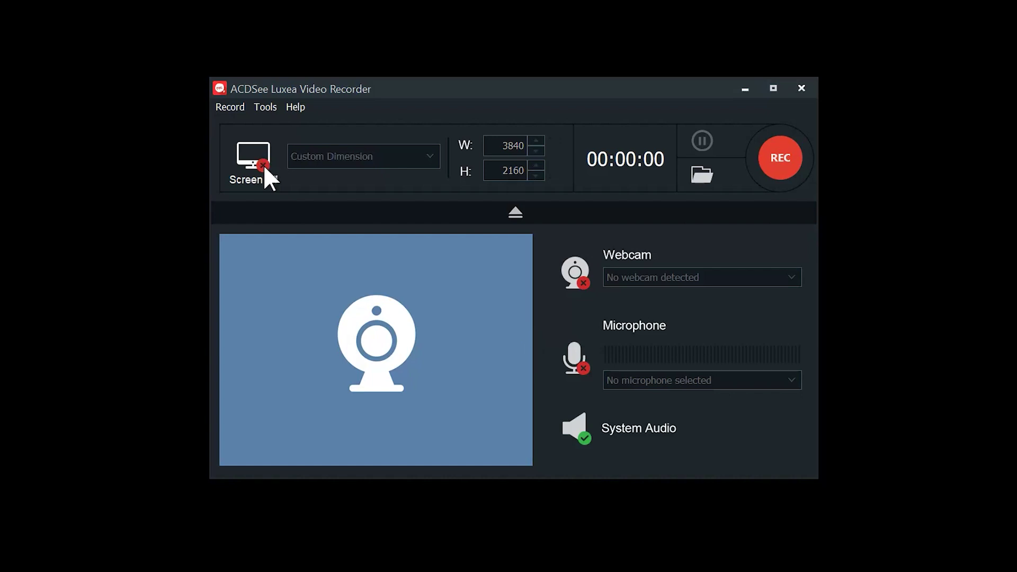
left_click(585, 368)
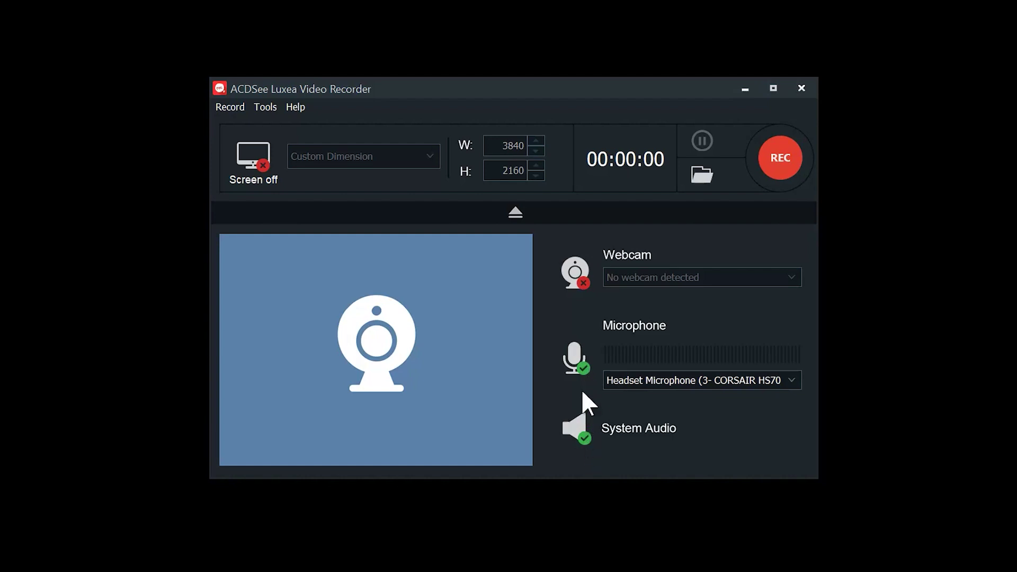
left_click(583, 369)
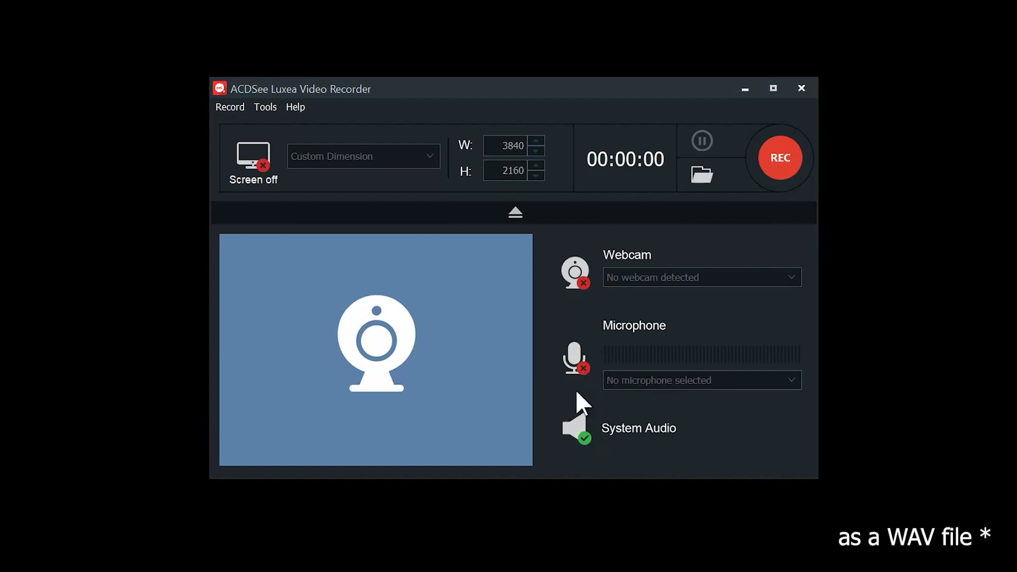
left_click(583, 367)
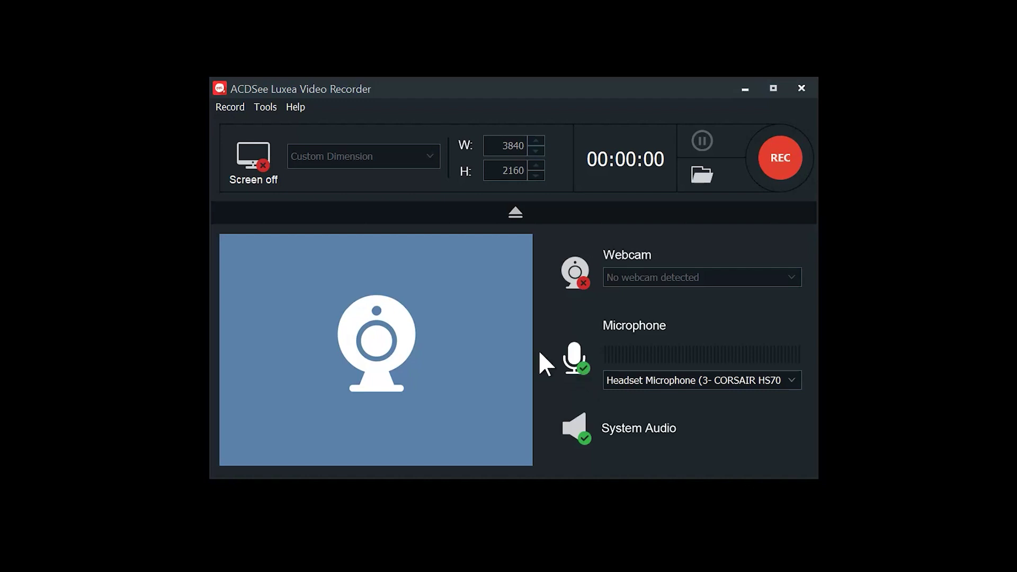
left_click(258, 161)
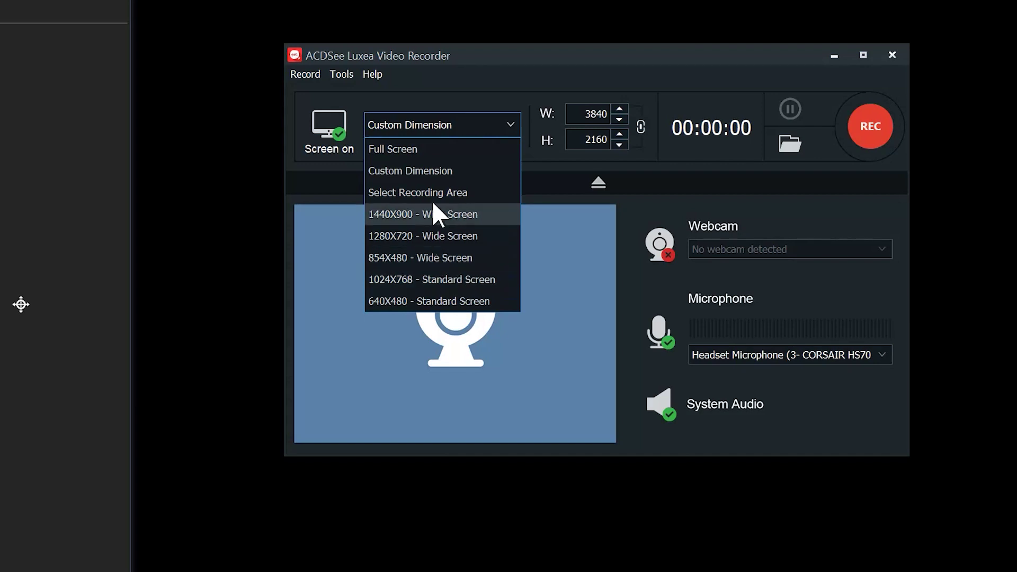
Step: Choose Select Recording Area and target the ACDSee Photo Studio window
left_click(431, 195)
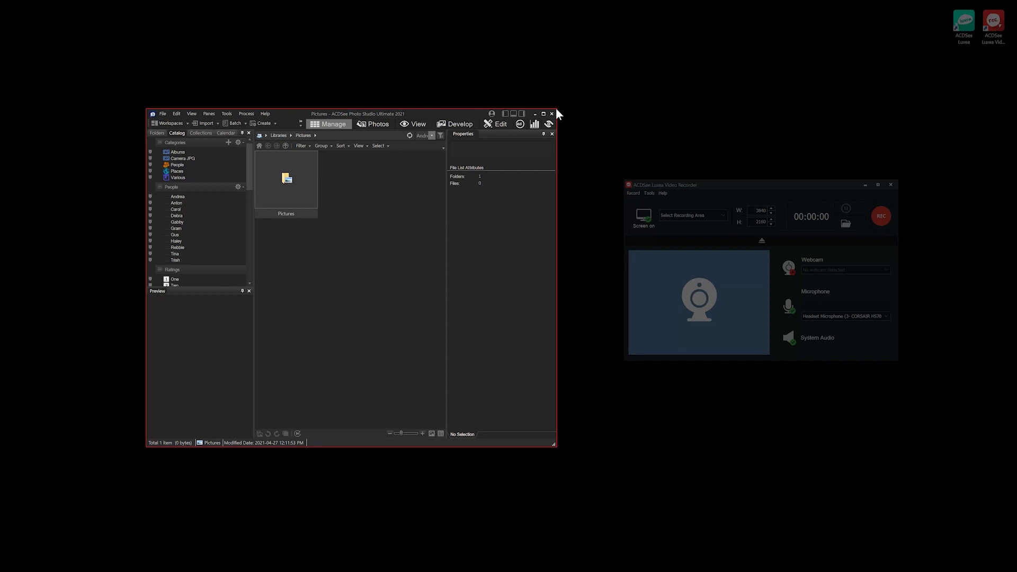
left_click(631, 211)
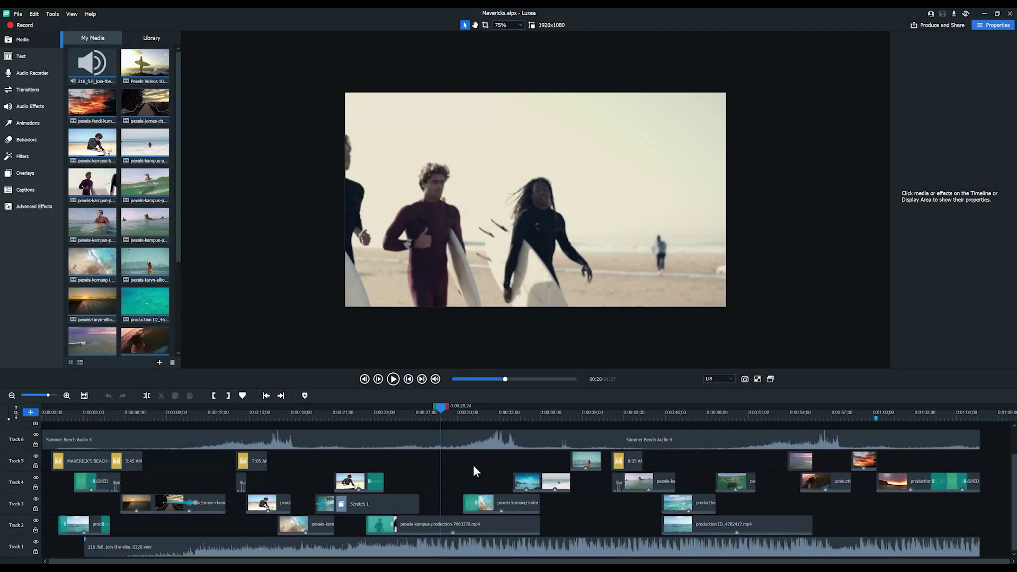
Step: Split the pexels-kampus-production-7660379.mp4 clip at the 0:00:29 playhead position
mouse_move(440, 412)
left_mouse_down()
mouse_move(447, 410)
mouse_move(425, 410)
mouse_move(457, 417)
left_mouse_up()
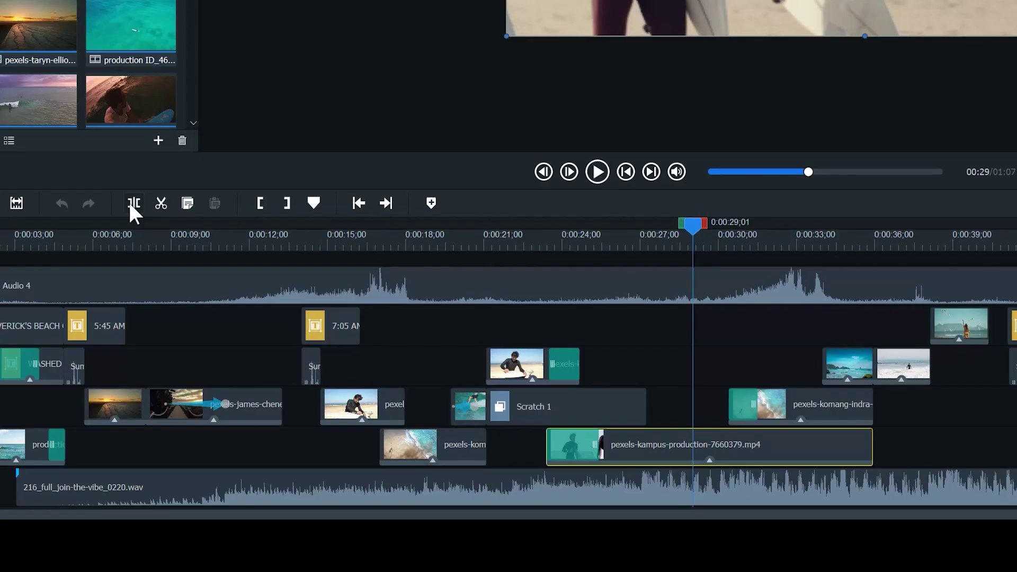
left_click(131, 203)
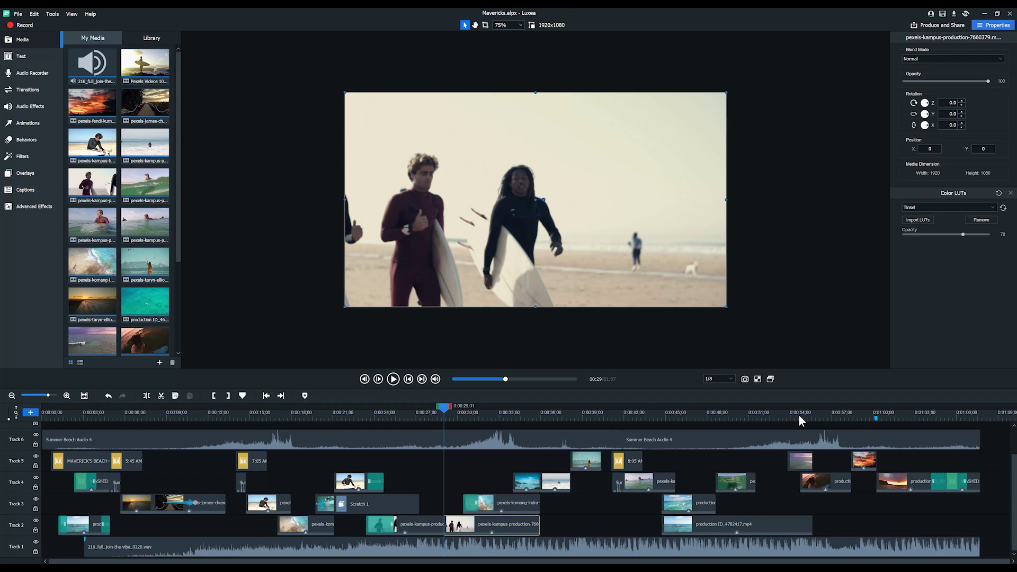
Step: Apply the Color LUTs advanced effect to the Track 5 sunset clip at 0:54:20
left_click(799, 415)
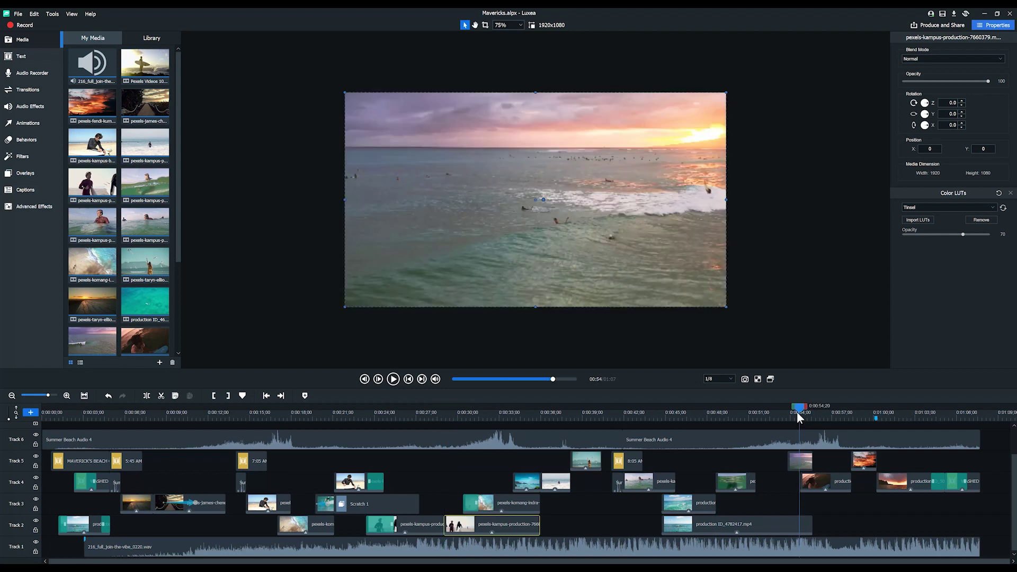
left_click(32, 206)
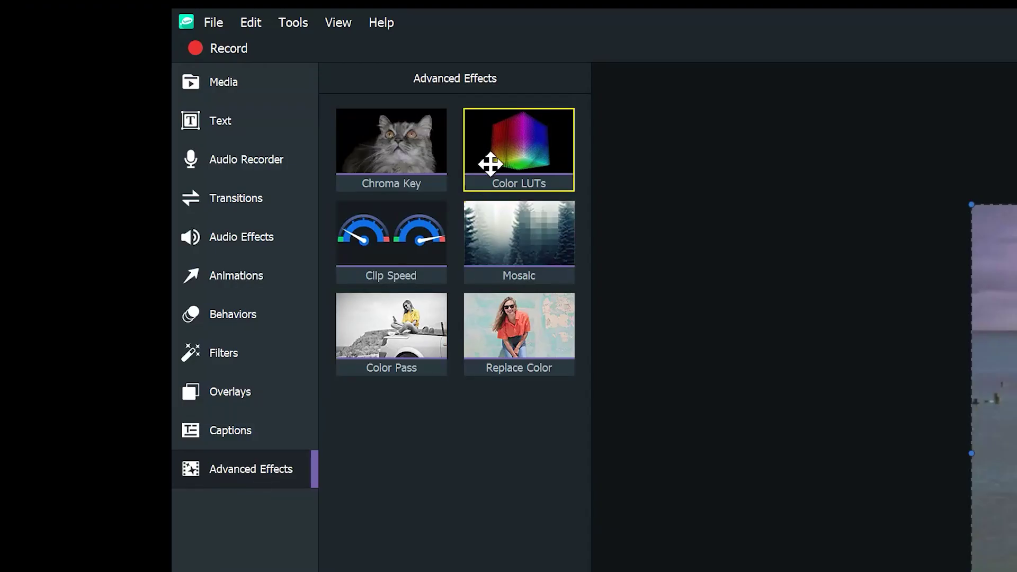
left_click_drag(490, 165, 1016, 571)
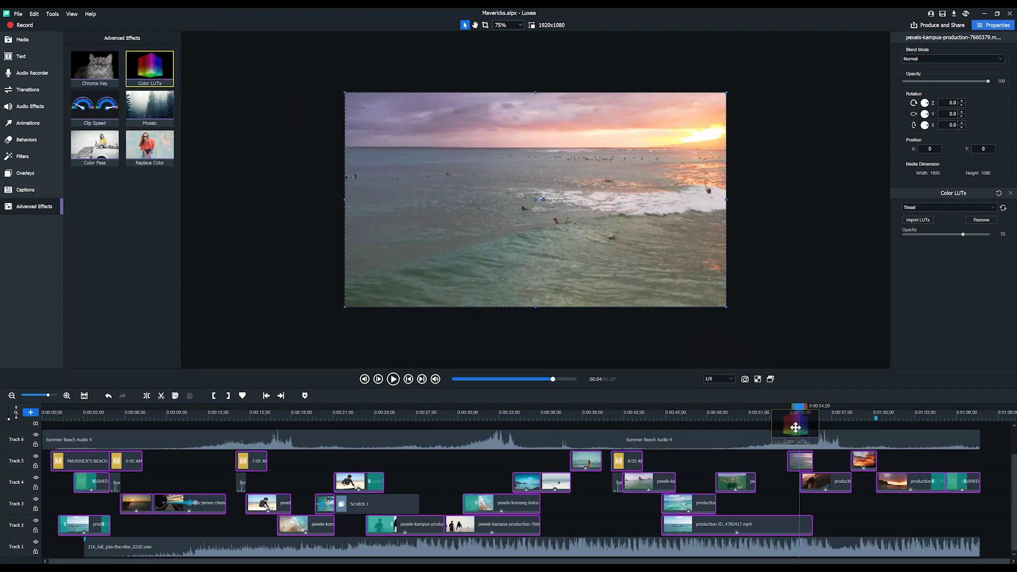
left_click_drag(796, 427, 800, 462)
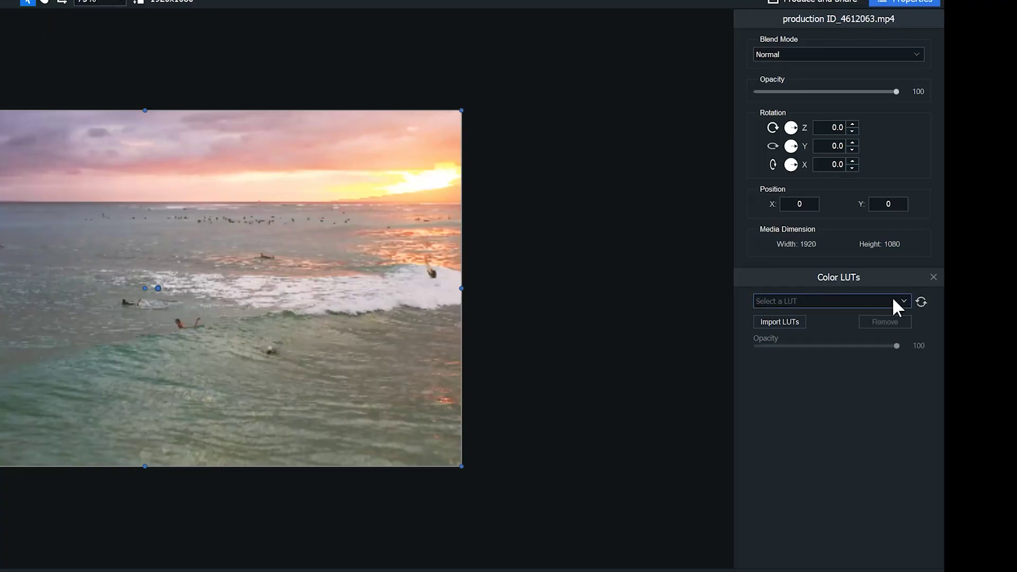
Step: Try the Film LUT, then switch to Herschel and adjust its opacity
left_click(989, 207)
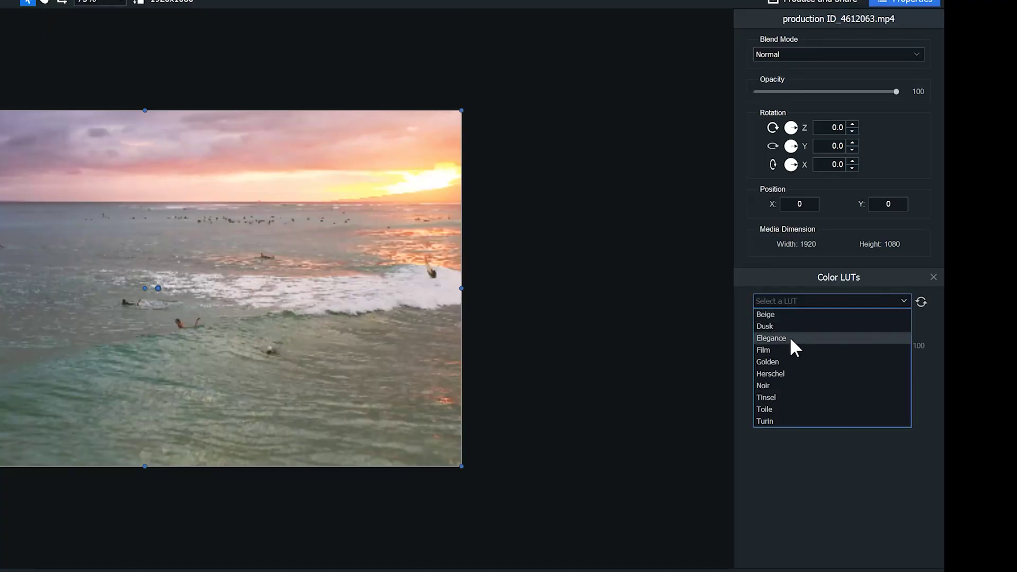
left_click(771, 351)
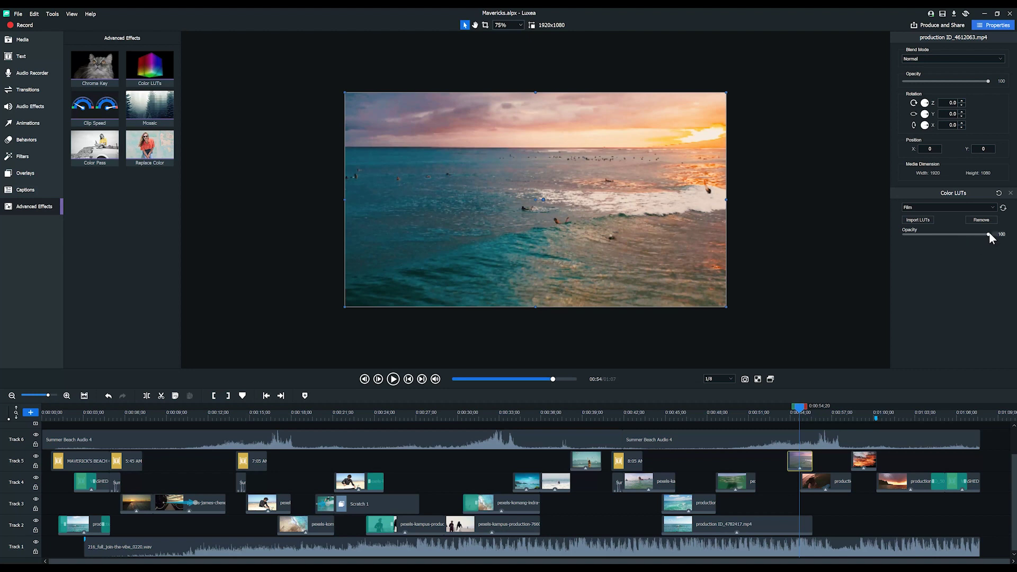
mouse_move(989, 234)
left_mouse_down()
mouse_move(876, 234)
mouse_move(997, 235)
left_mouse_up()
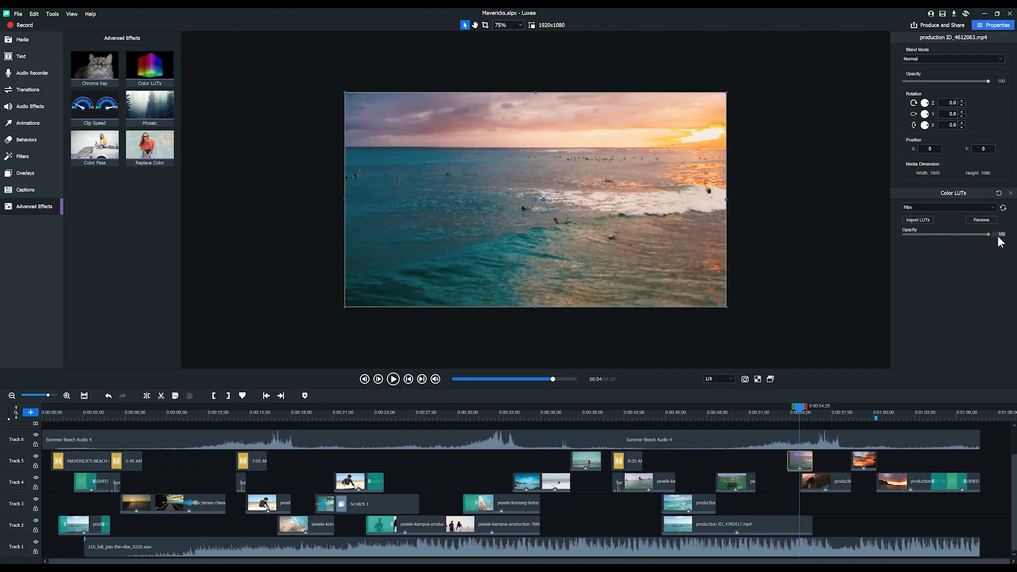
left_click(985, 206)
left_click(921, 250)
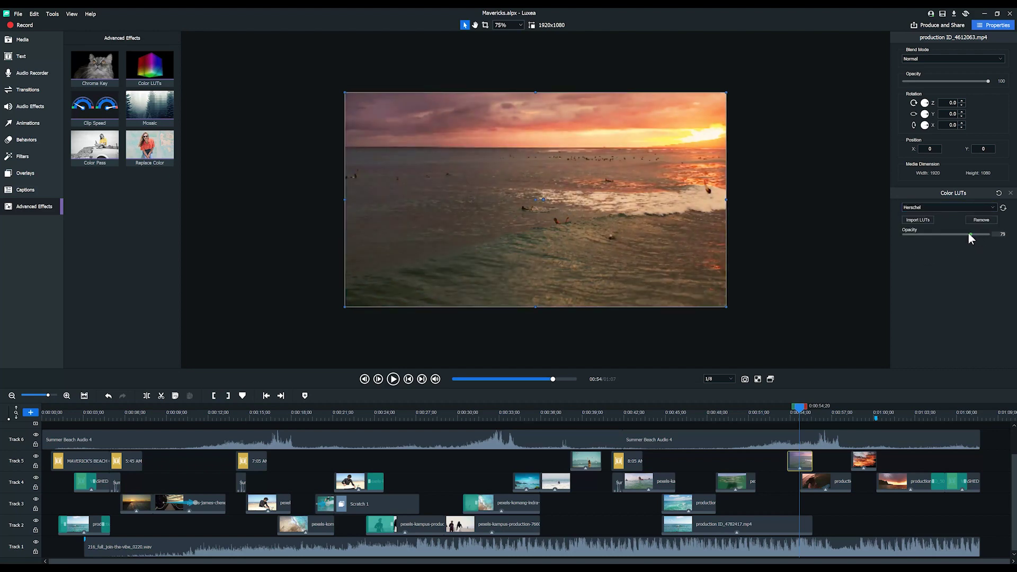
left_click_drag(968, 232, 998, 233)
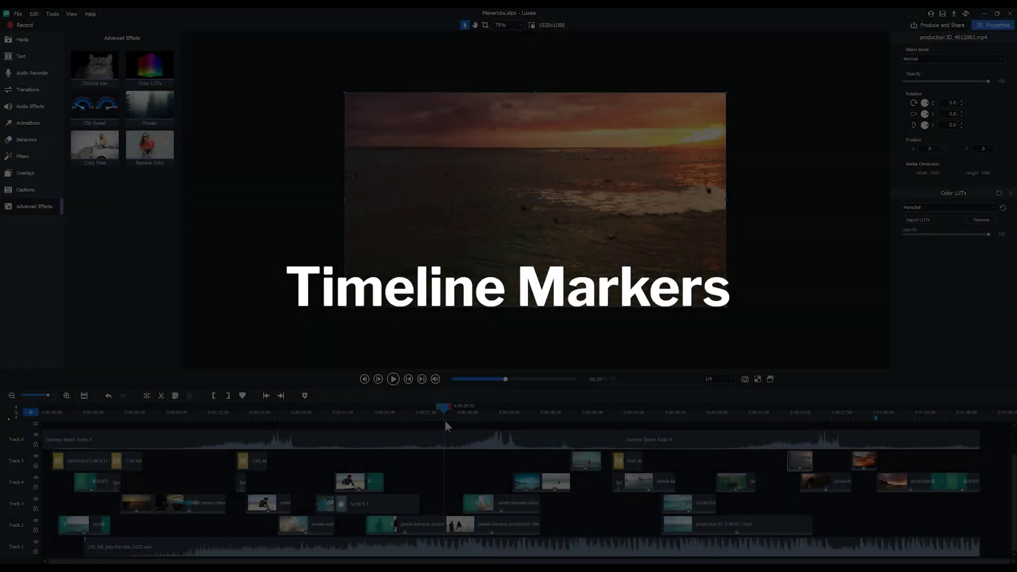
Step: Add a timeline marker at 0:00:28;16
left_click(444, 420)
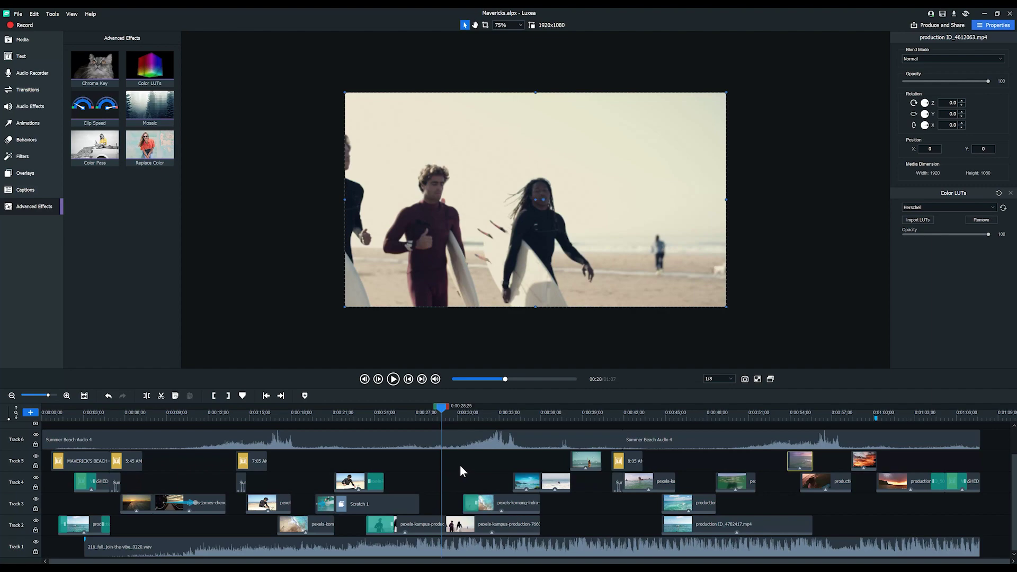
mouse_move(440, 405)
left_mouse_down()
mouse_move(408, 409)
mouse_move(448, 410)
mouse_move(438, 409)
left_mouse_up()
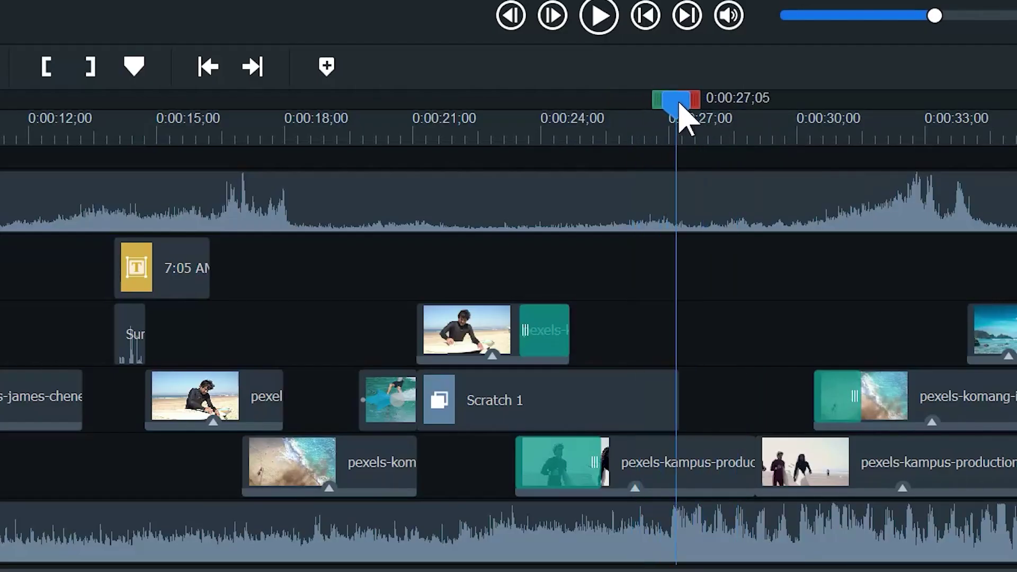
left_click_drag(734, 106, 732, 106)
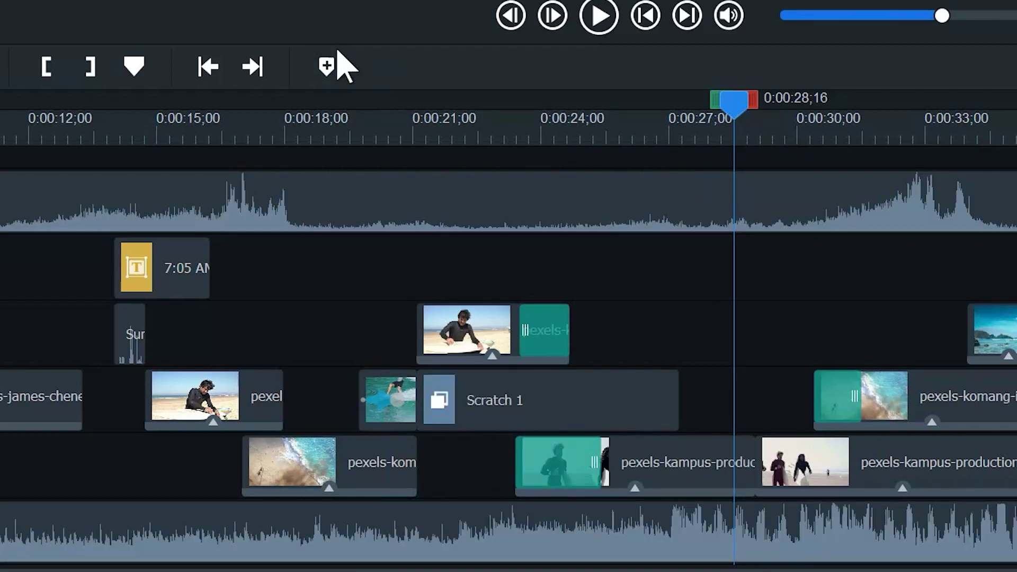
left_click(327, 65)
Step: Drag the 7:05 AM title clip later on its track to line up with the marker
left_click_drag(734, 106, 319, 118)
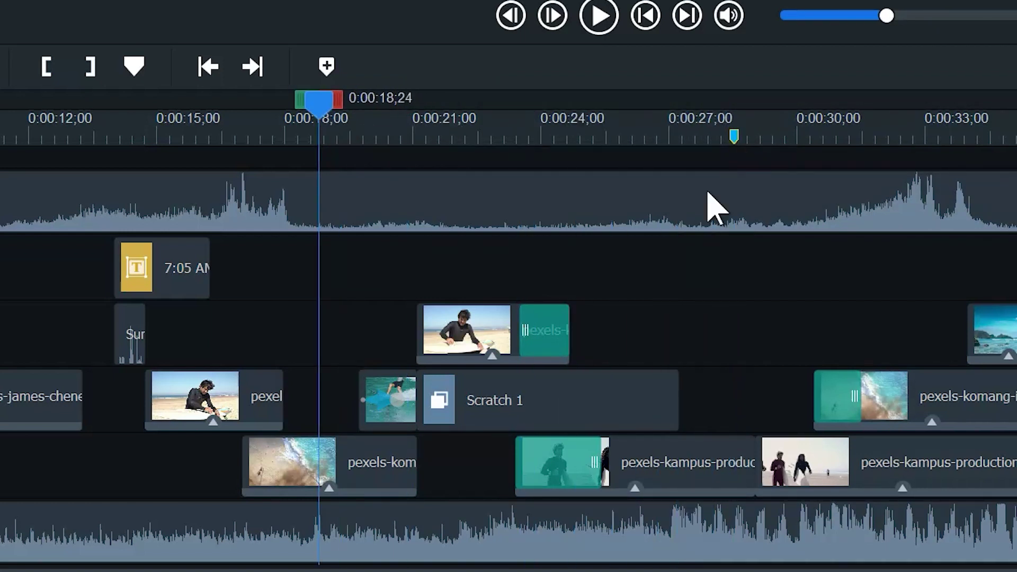
left_click(139, 268)
mouse_move(140, 267)
left_mouse_down()
mouse_move(774, 273)
mouse_move(751, 272)
left_mouse_up()
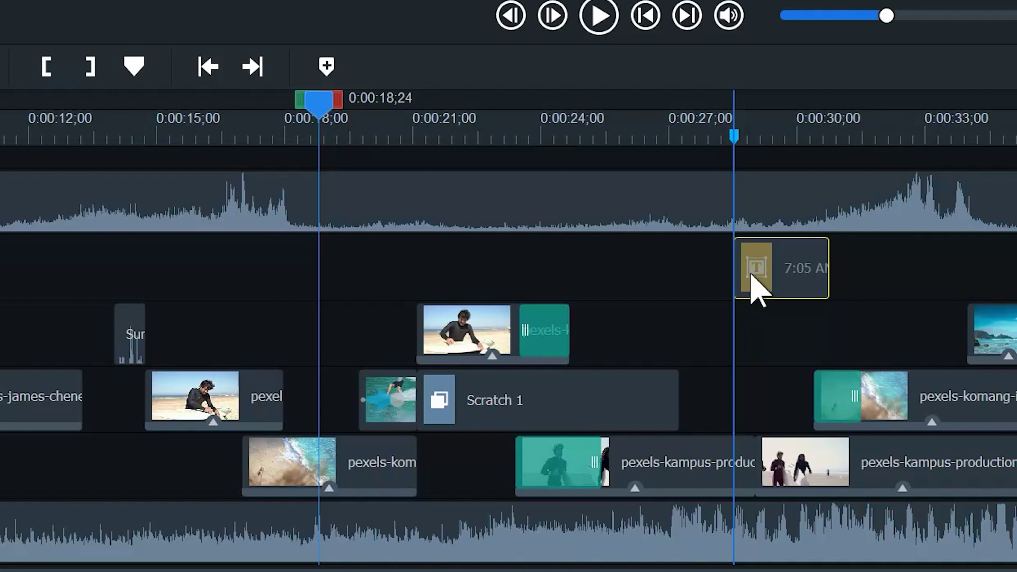
mouse_move(751, 275)
left_mouse_down()
mouse_move(657, 269)
mouse_move(681, 284)
mouse_move(761, 277)
left_mouse_up()
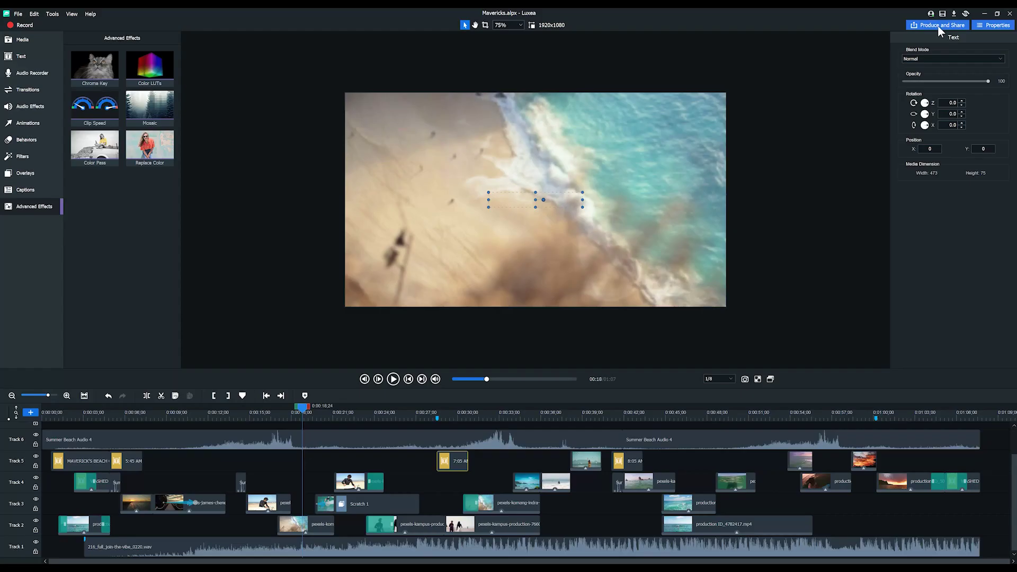
Step: Open the Production Assistant and browse the iPhone, iPad, Apple TV, iPod, Galaxy and Smart Phone presets
left_click(938, 25)
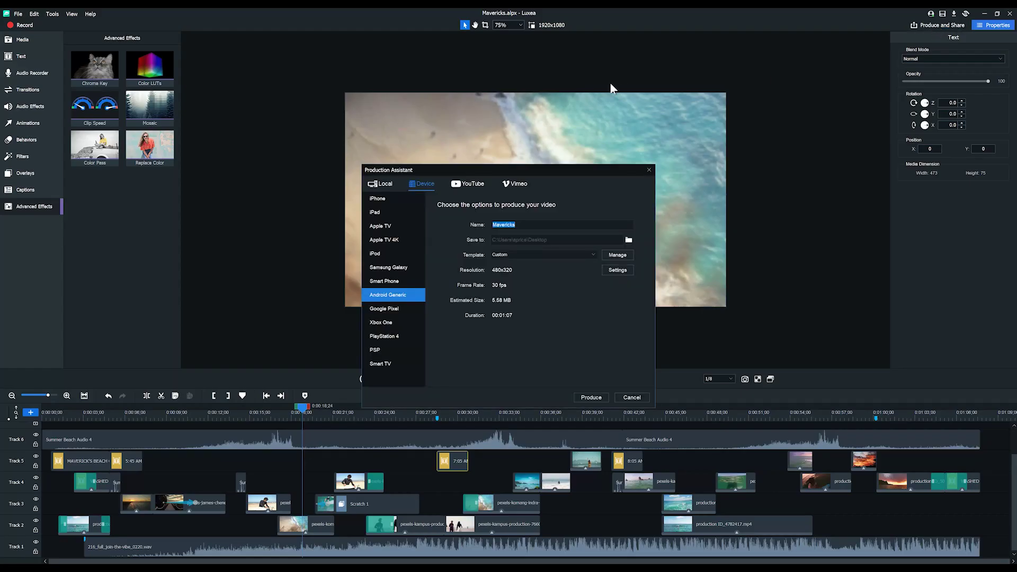
left_click_drag(546, 172, 576, 89)
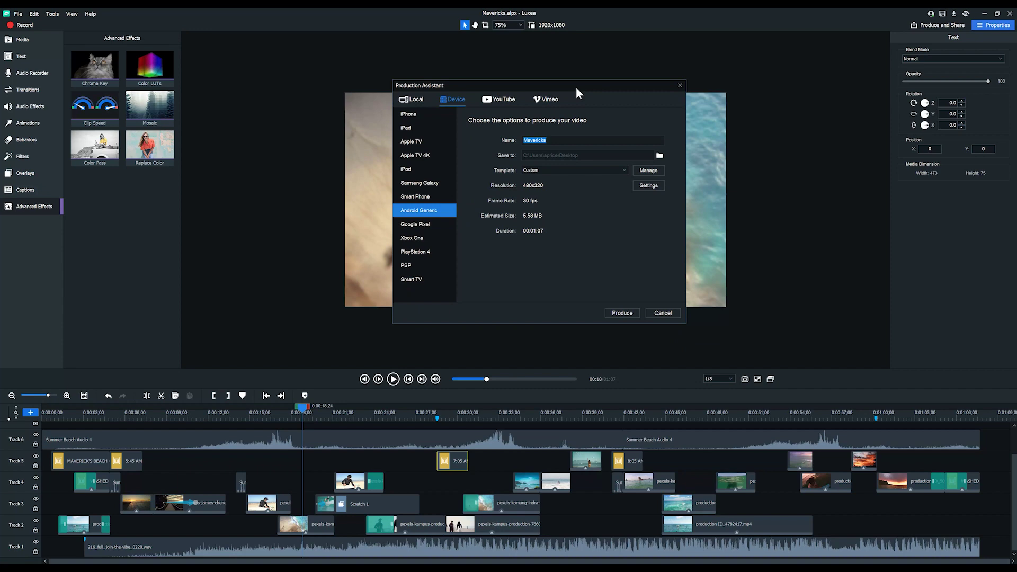
left_click(425, 114)
left_click(424, 128)
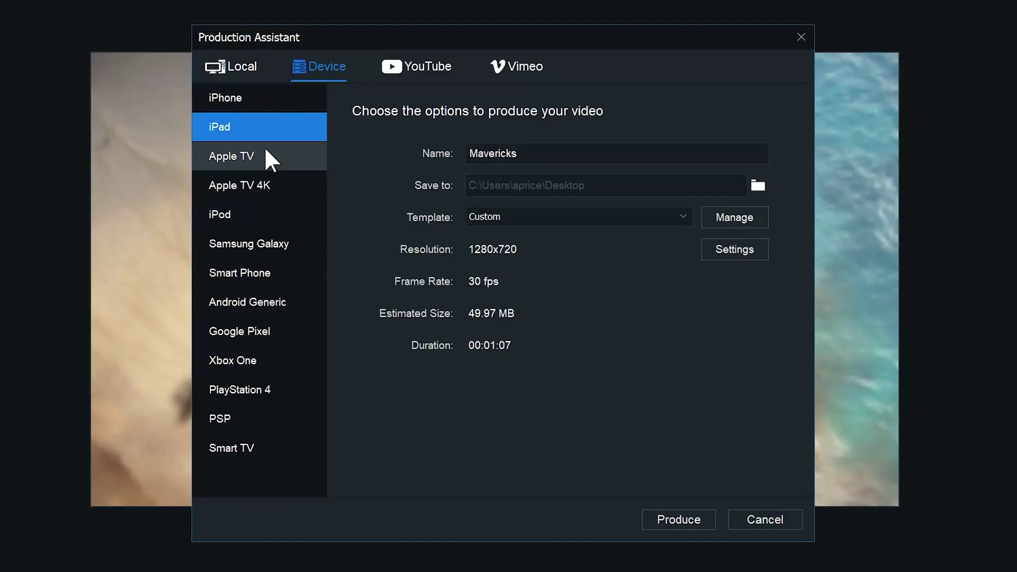
left_click(427, 142)
left_click(423, 156)
left_click(248, 214)
left_click(248, 243)
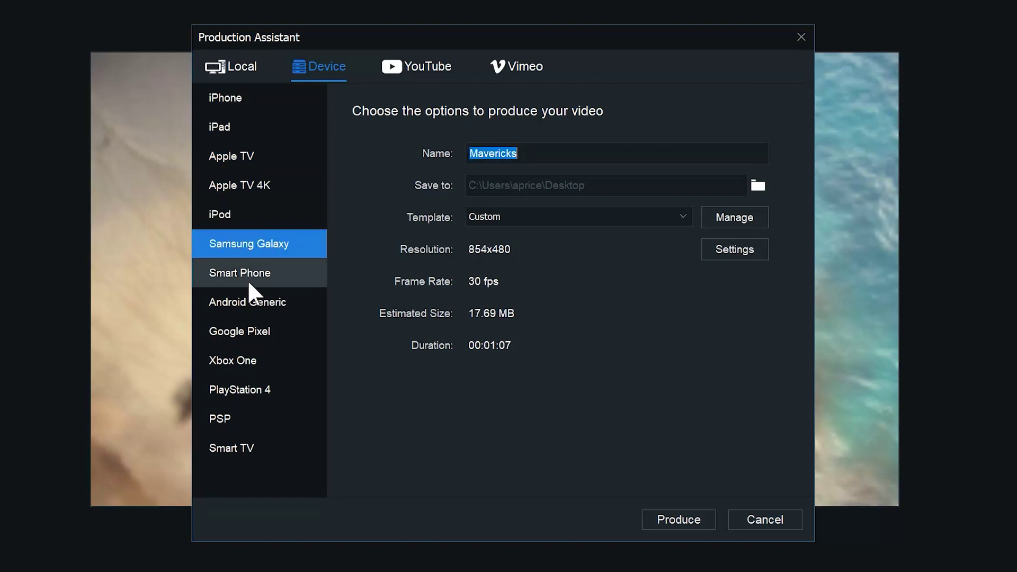
left_click(249, 273)
Step: Choose the Android Generic device preset at 480x320, 30 fps
left_click(253, 302)
left_click(226, 72)
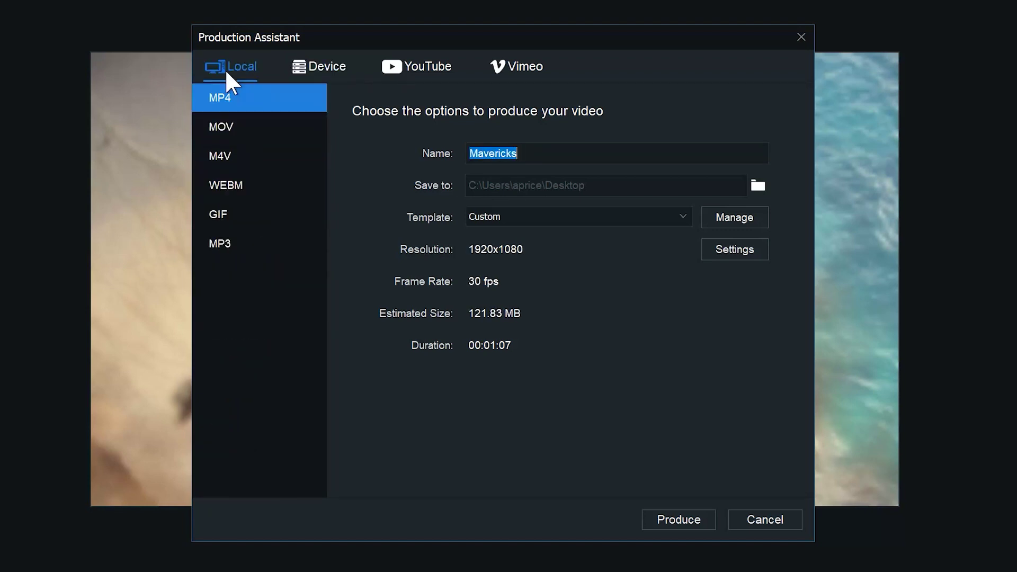
left_click(328, 67)
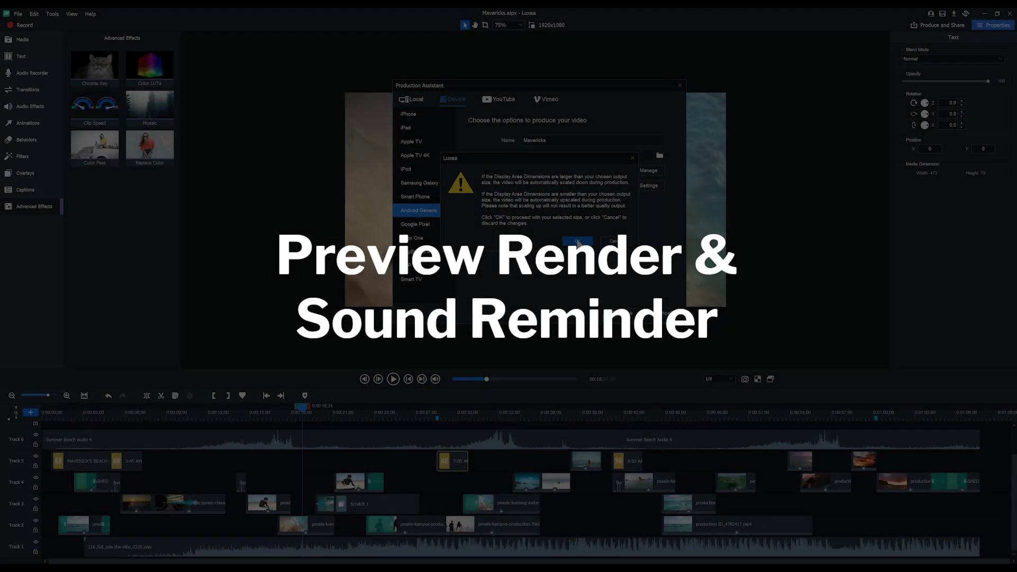
Step: Produce Mavericks.mp4 at 480x320 and toggle the Sound Reminder for render completion
left_click(577, 242)
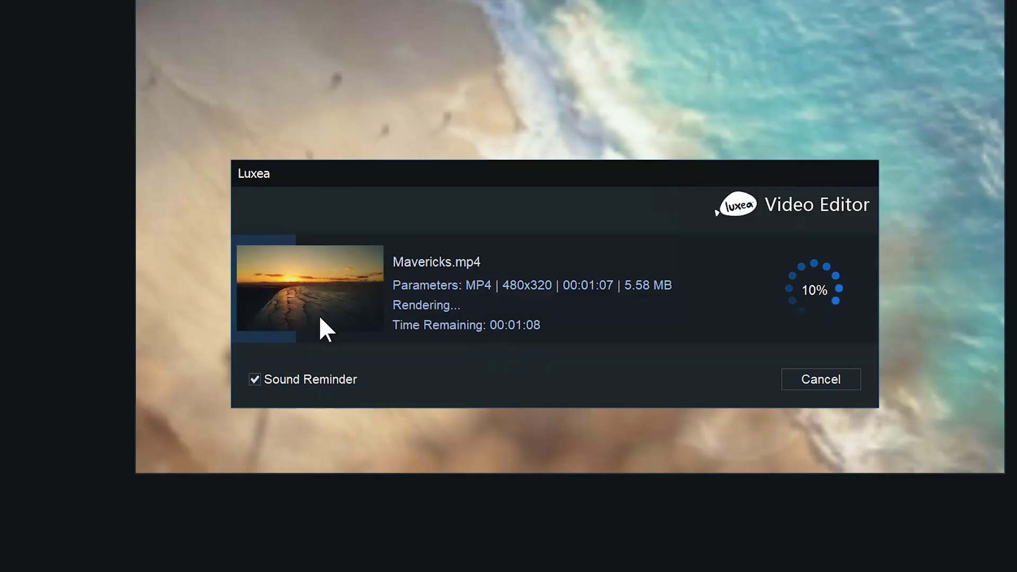
left_click(255, 379)
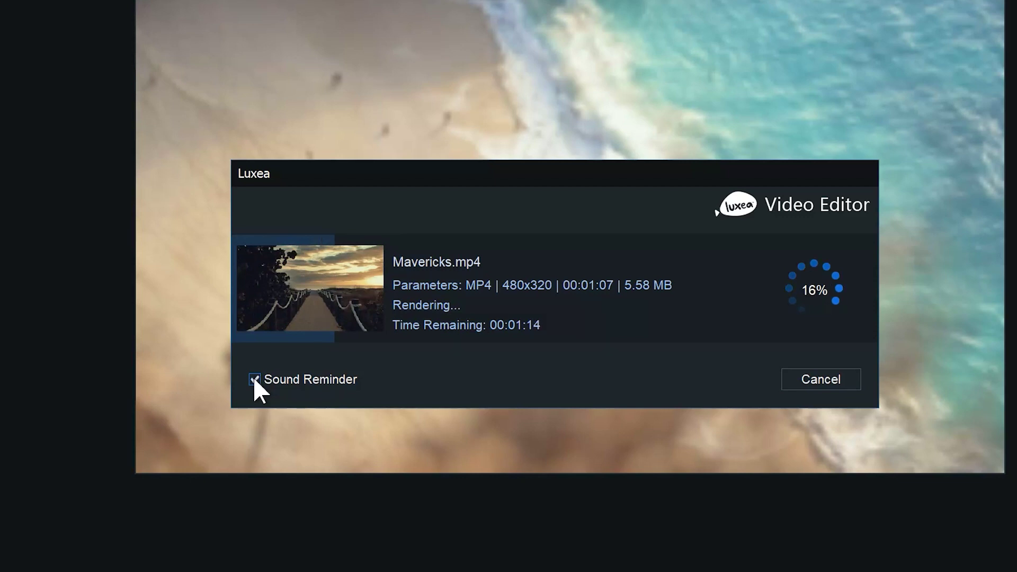